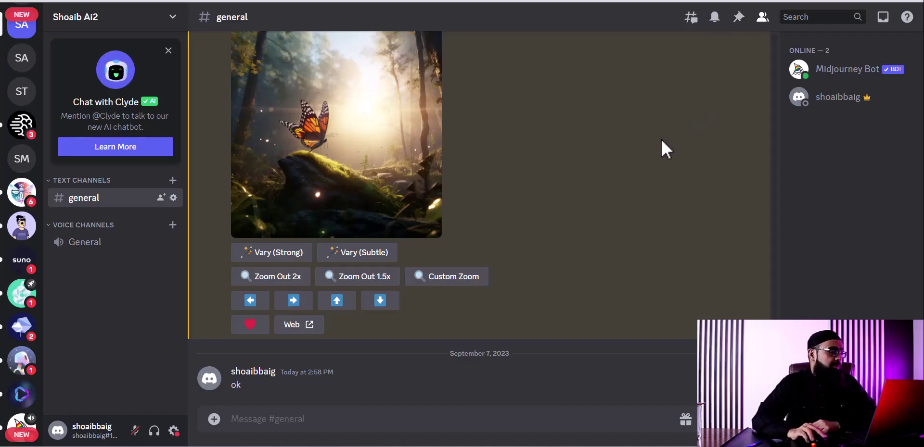
# - Switch to the Midjourney prompt document in Google Docs and copy the logo prompt, from "Simple flat minimalistic logo" through "--v 5.2"
pyautogui.click(75, 2)
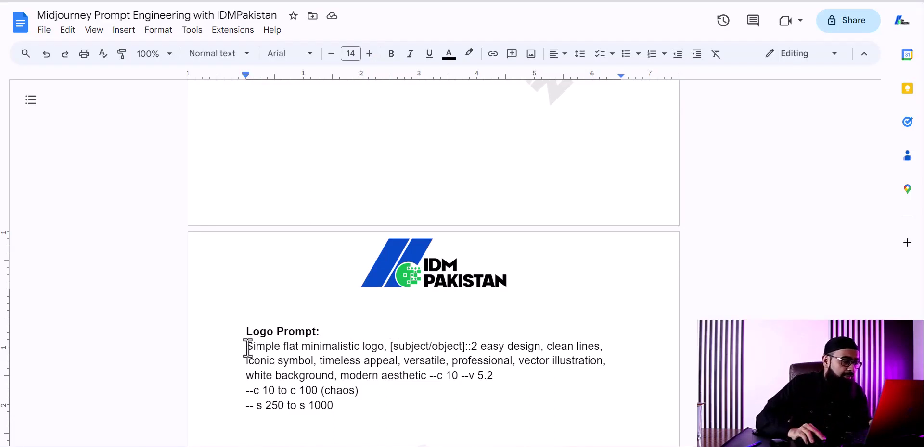
pyautogui.moveTo(246, 346); pyautogui.dragTo(476, 374)
pyautogui.rightClick(475, 374)
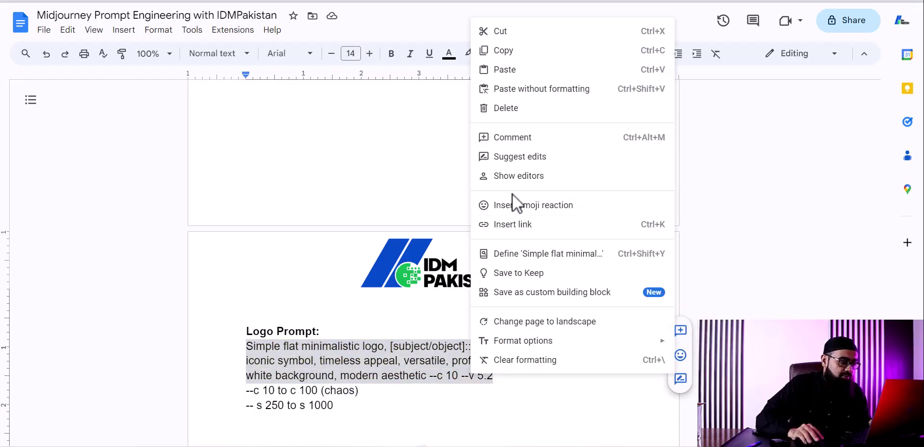
pyautogui.click(509, 52)
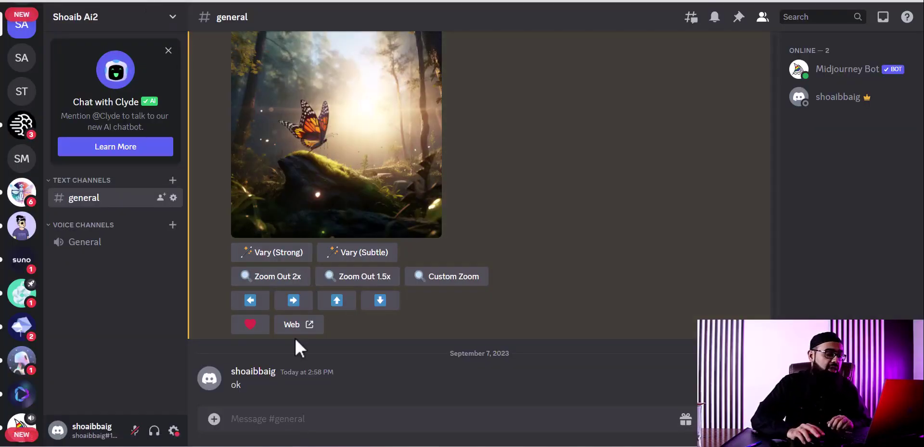
# - In Discord's general channel, start an /imagine command with the copied logo prompt as its prompt text
pyautogui.click(301, 410)
pyautogui.write('/imagine prompt')
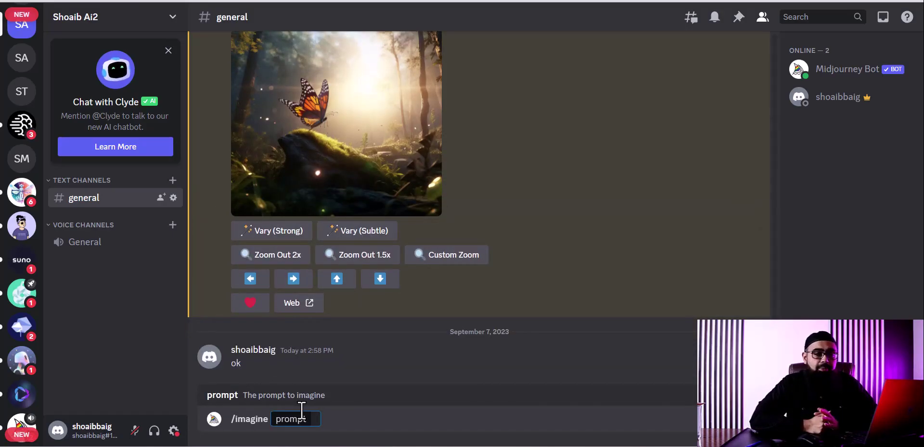
pyautogui.hotkey('ctrl', 'v')
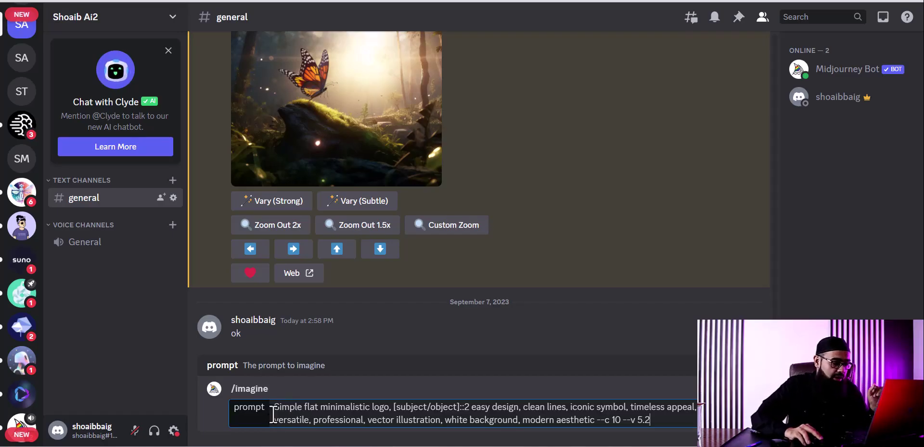
# - Replace the [subject/object] placeholder in the prompt with "wallet"
pyautogui.moveTo(272, 414); pyautogui.dragTo(389, 407)
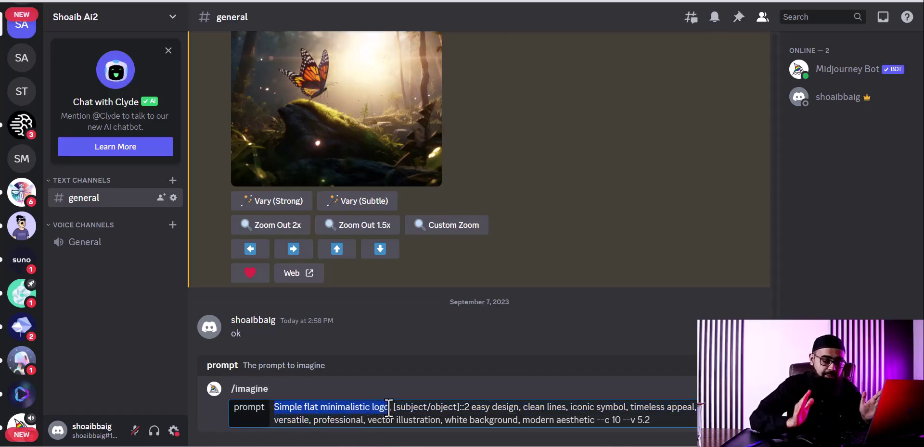
pyautogui.moveTo(393, 407); pyautogui.dragTo(460, 410)
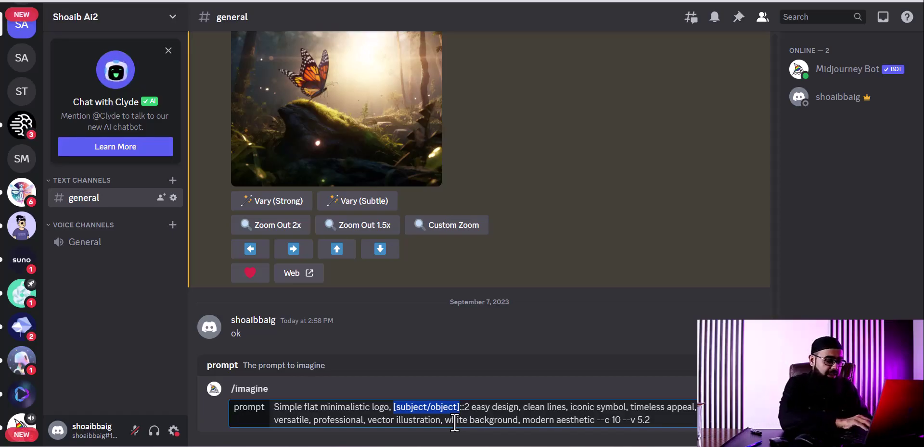
pyautogui.write('wallet')
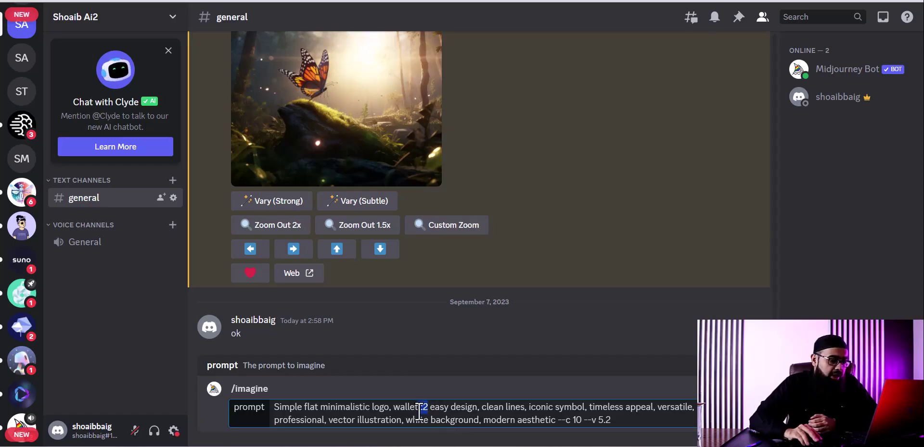
pyautogui.moveTo(418, 407); pyautogui.dragTo(428, 407)
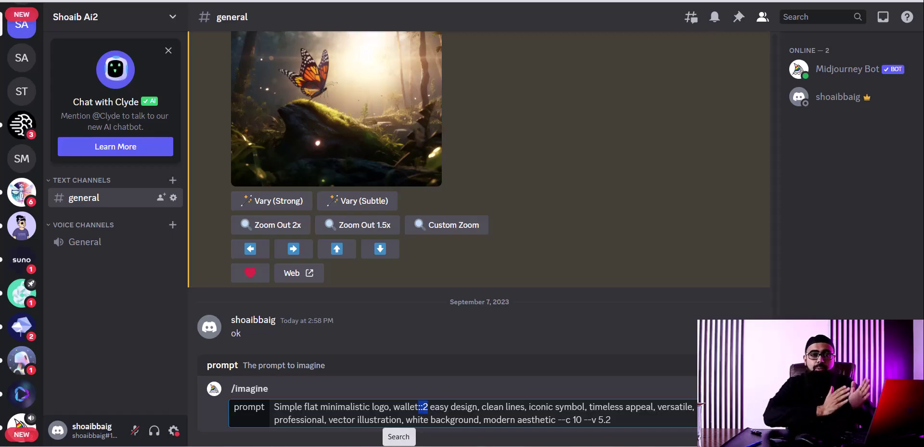
pyautogui.click(507, 408)
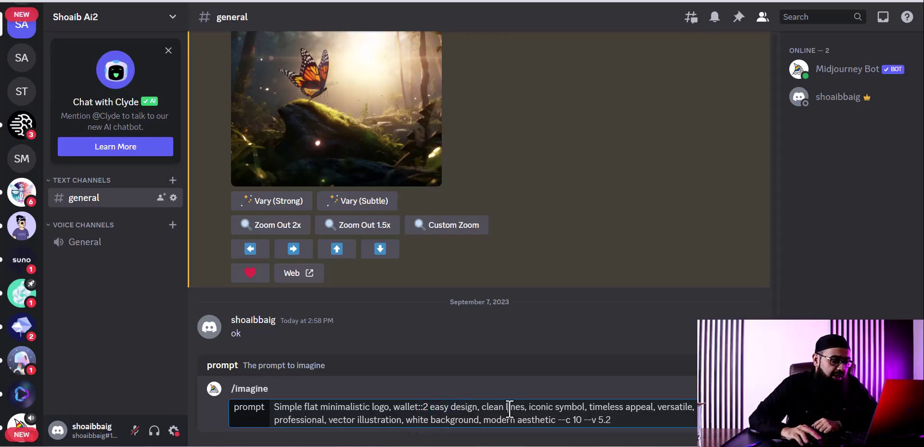
pyautogui.moveTo(587, 407); pyautogui.dragTo(669, 407)
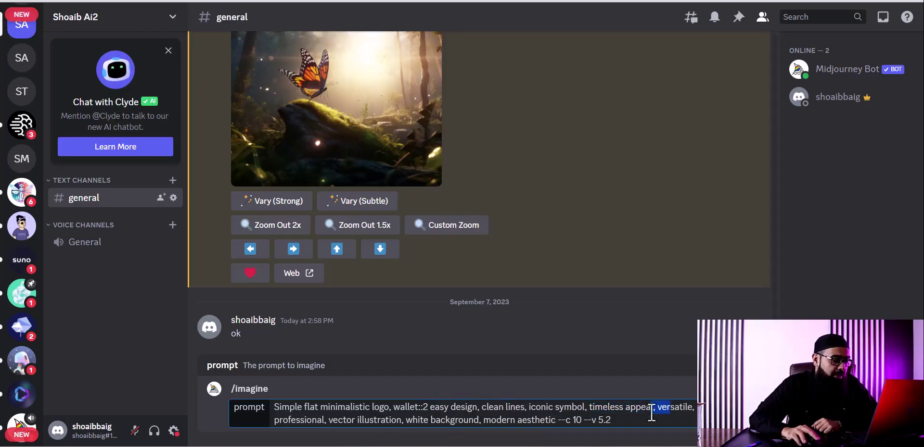
pyautogui.moveTo(333, 420); pyautogui.dragTo(583, 420)
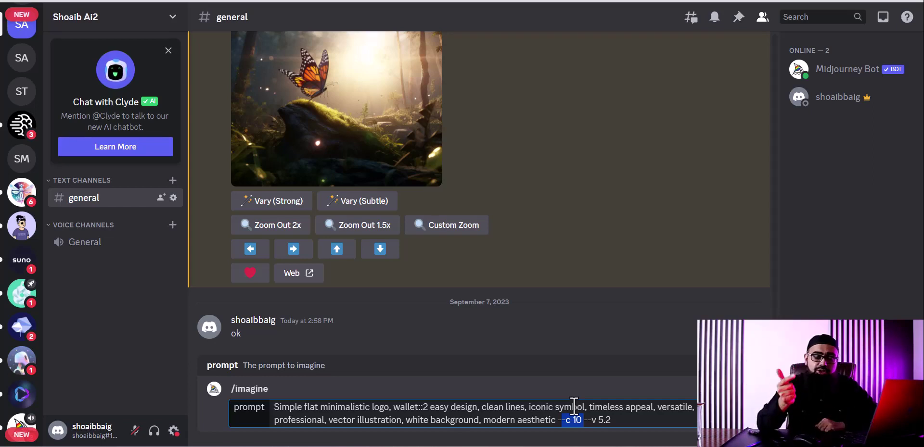
# - Add the parameter --s 250 to the prompt between --c 10 and --v 5.2
pyautogui.click(584, 421)
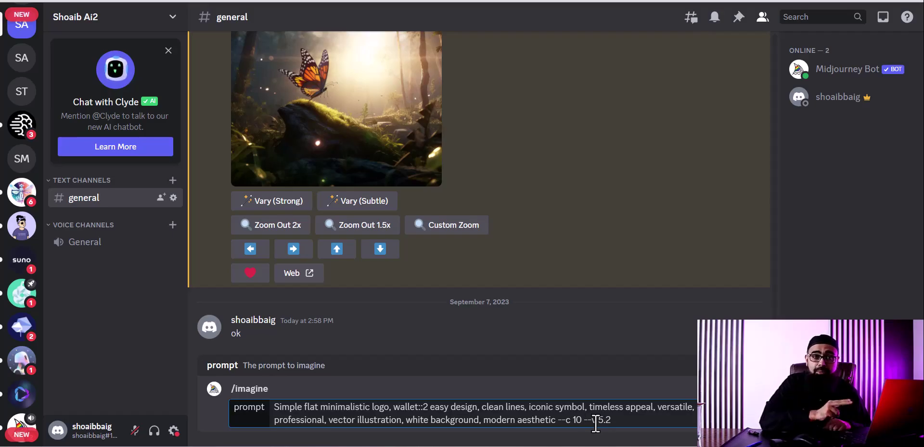
pyautogui.write('s')
pyautogui.press('BackSpace')
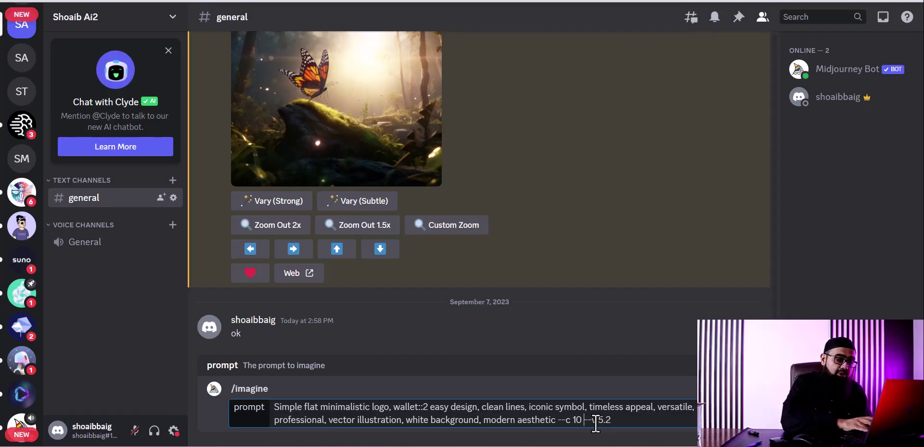
pyautogui.write('0')
pyautogui.press('BackSpace')
pyautogui.write('--s')
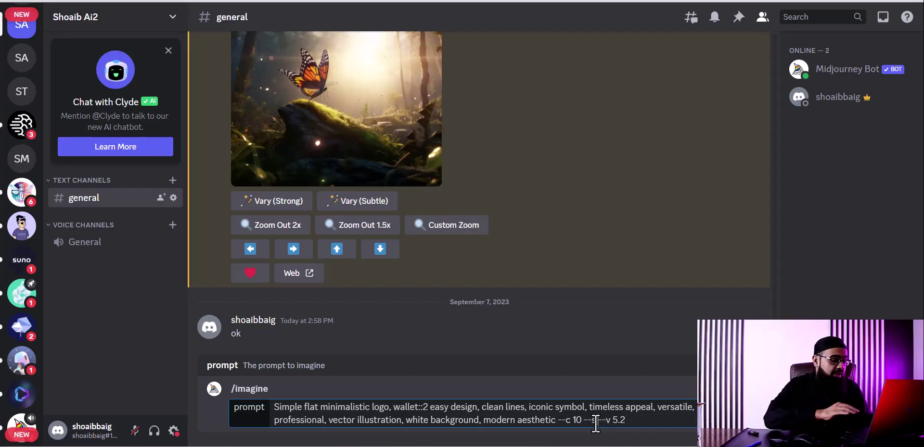
pyautogui.write('250')
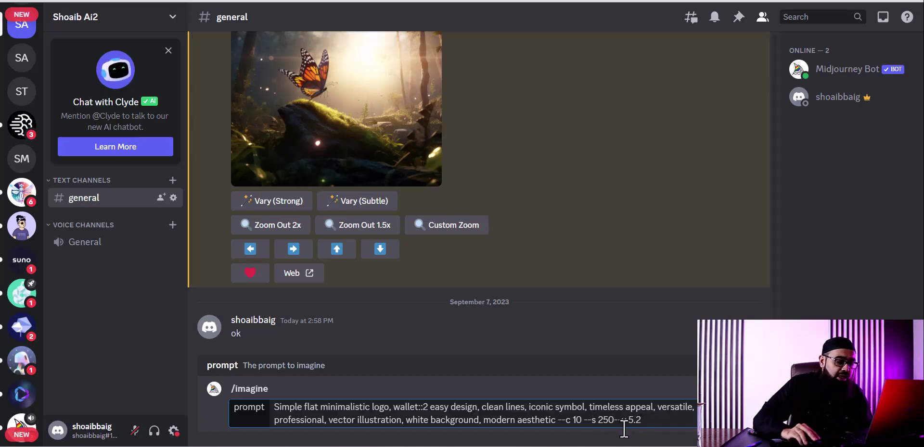
# - Submit the wallet logo prompt to Midjourney to generate the images
pyautogui.moveTo(565, 421); pyautogui.dragTo(583, 422)
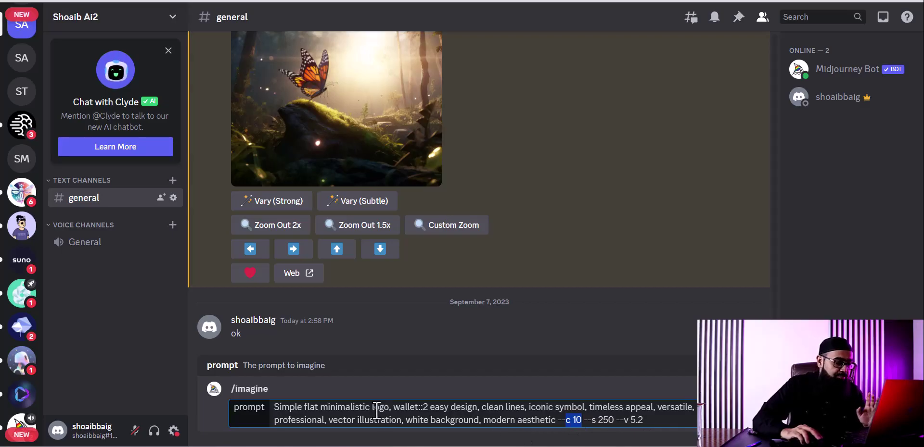
pyautogui.click(419, 408)
pyautogui.press('Return')
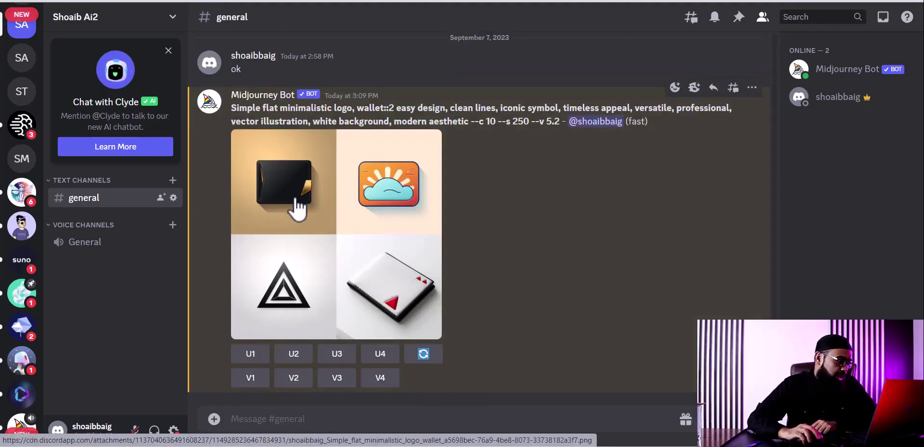
# - Upscale the first and second images of the generated wallet logo grid and review both enlarged versions
pyautogui.click(250, 354)
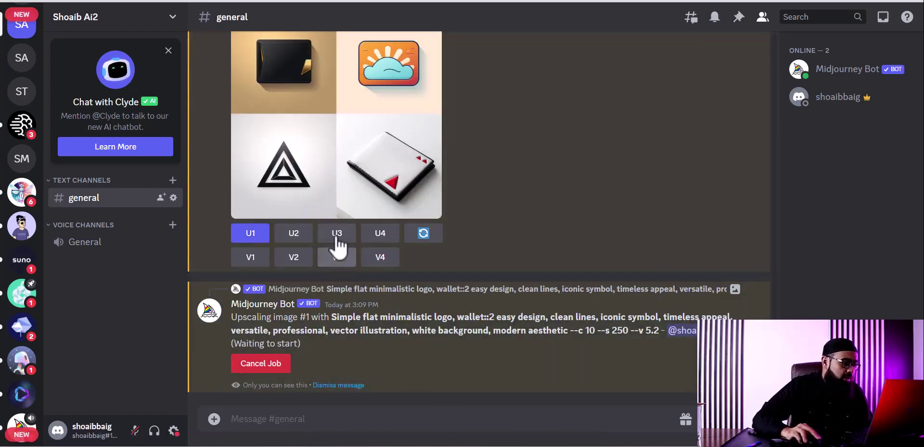
pyautogui.scroll(2, 392, 196)
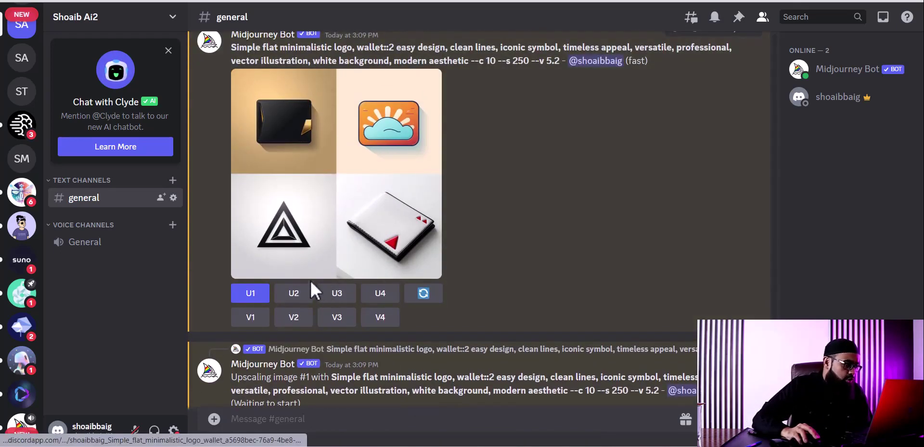
pyautogui.click(302, 294)
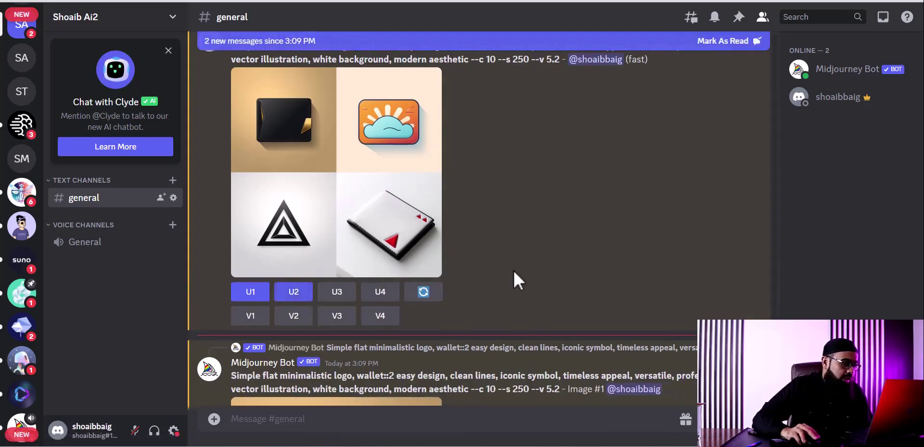
pyautogui.scroll(-5, 512, 273)
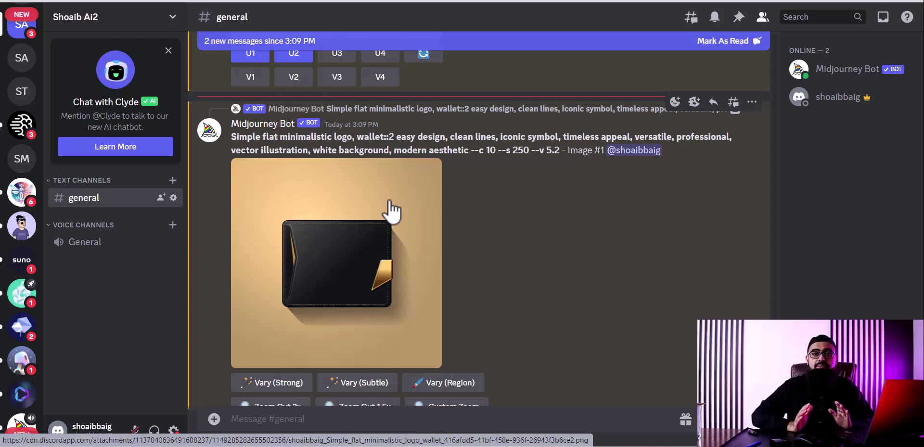
pyautogui.scroll(-2, 389, 209)
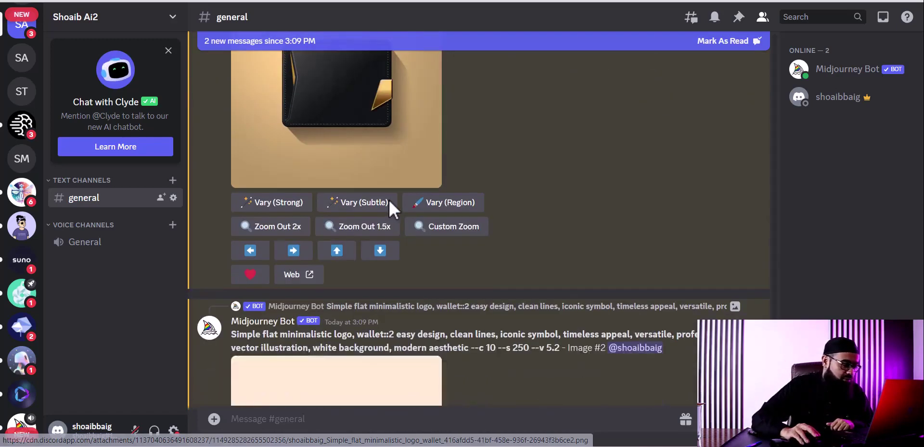
pyautogui.scroll(-5, 414, 279)
pyautogui.scroll(-4, 417, 304)
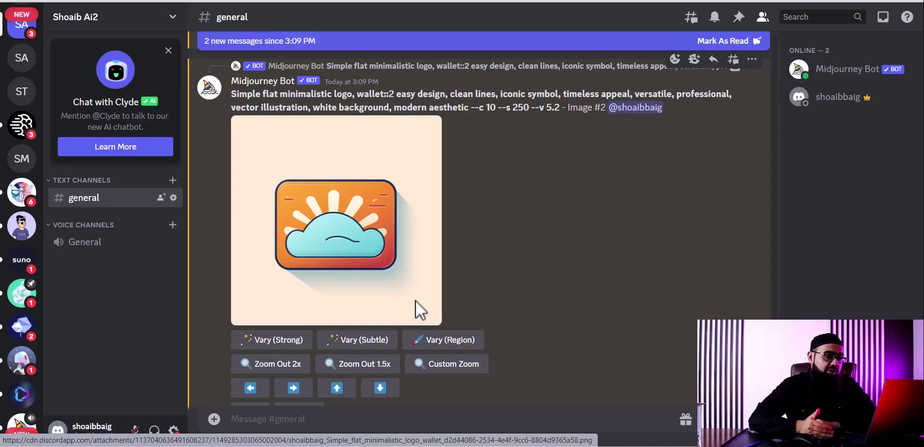
pyautogui.scroll(10, 416, 302)
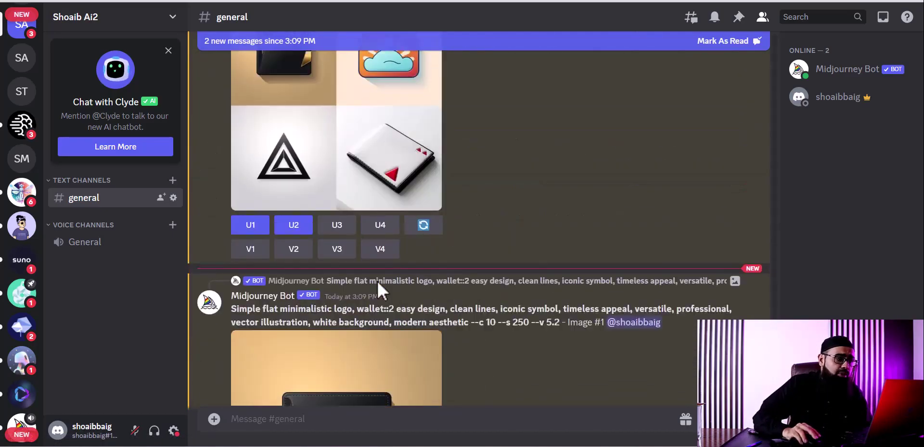
pyautogui.scroll(3, 380, 281)
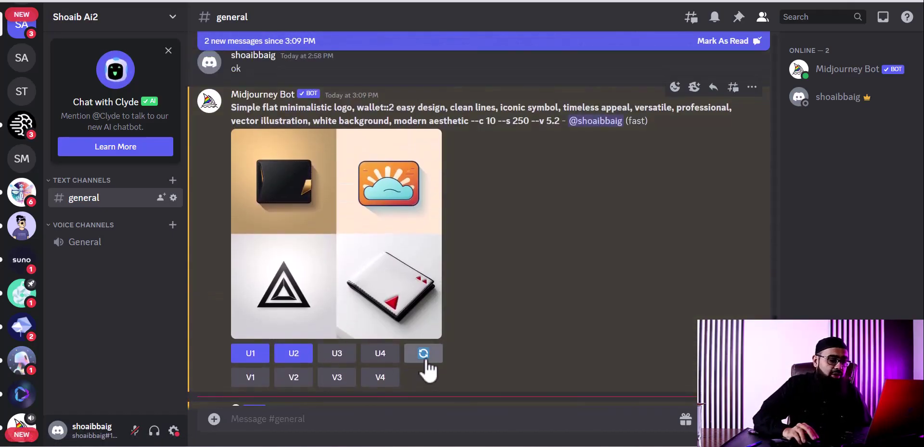
pyautogui.click(423, 355)
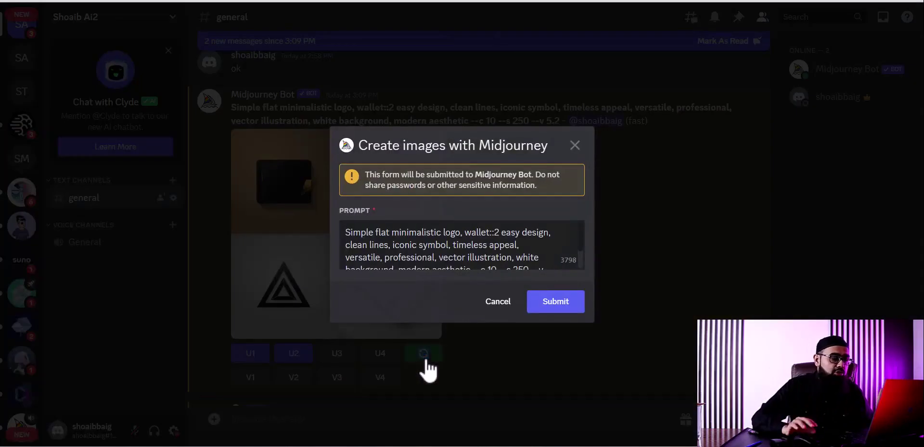
pyautogui.scroll(-2, 503, 260)
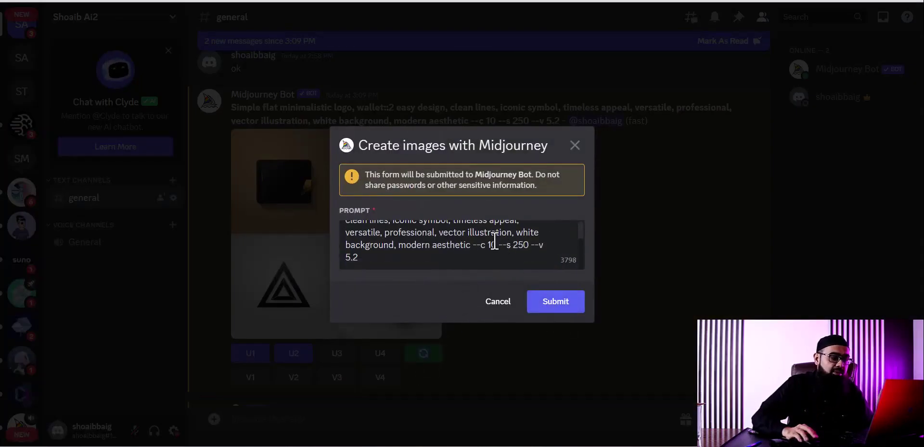
pyautogui.click(495, 243)
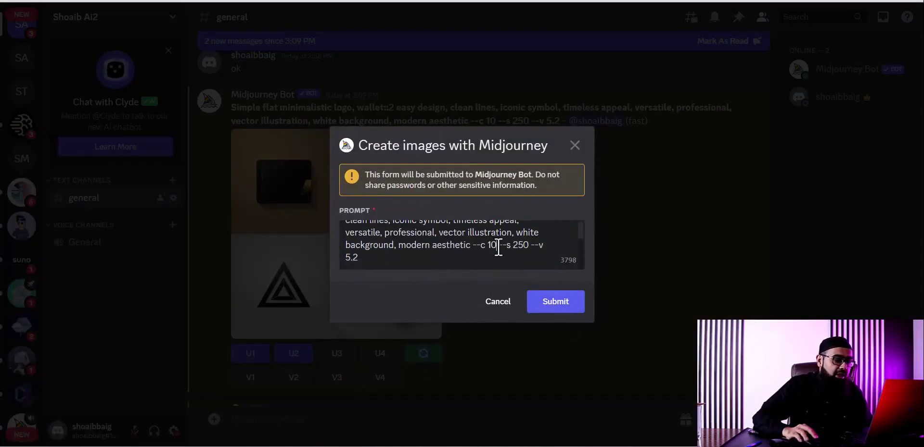
pyautogui.click(574, 145)
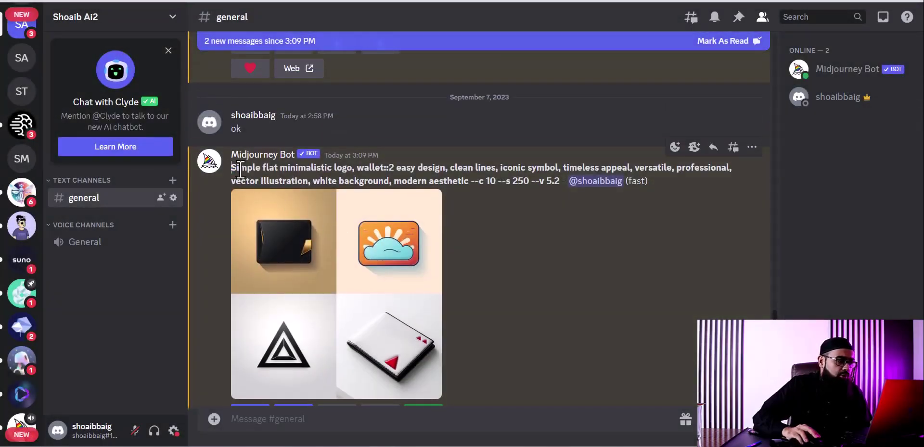
# - Copy the full wallet logo prompt with its parameters from the bot's grid message into a new channel message
pyautogui.moveTo(240, 168); pyautogui.dragTo(558, 182)
pyautogui.hotkey('ctrl', 'c')
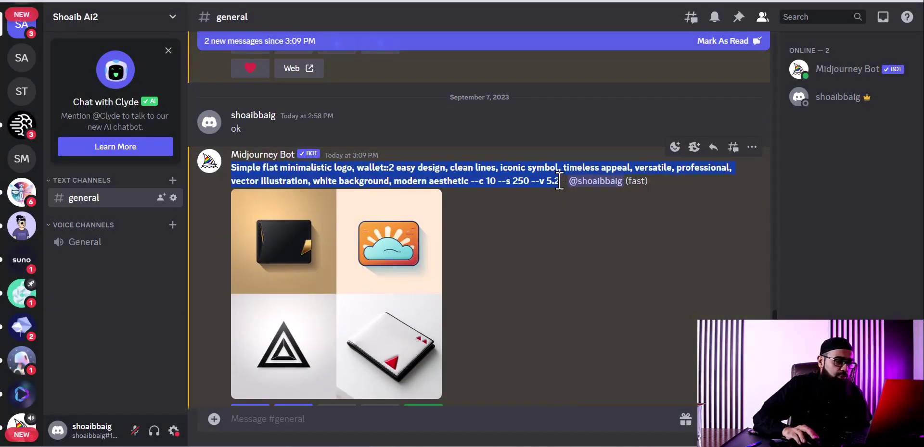
pyautogui.click(418, 426)
pyautogui.hotkey('ctrl', 'v')
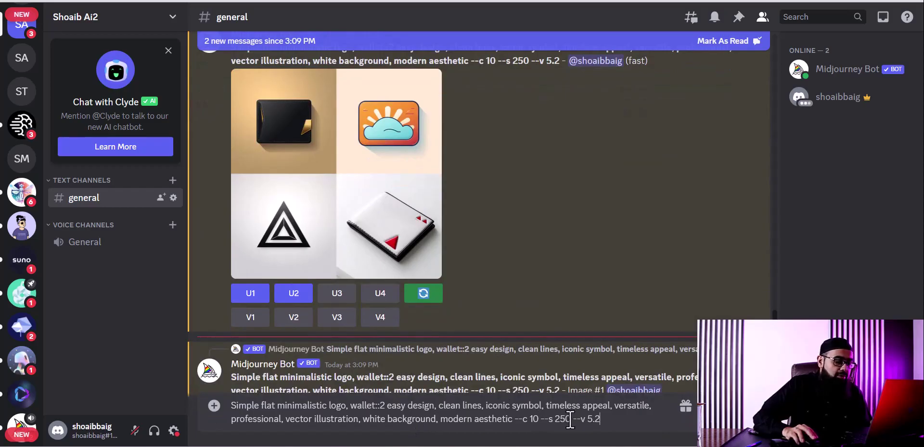
# - Change the --s value in the pasted prompt to 100 and send the message
pyautogui.moveTo(569, 419); pyautogui.dragTo(553, 420)
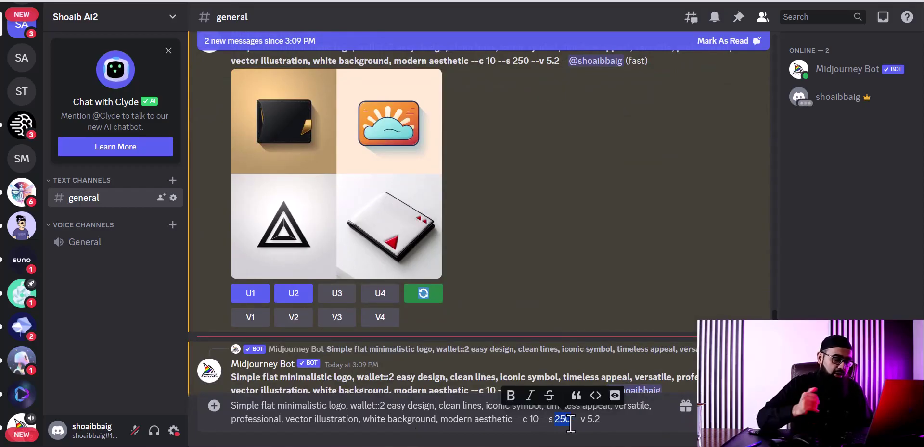
pyautogui.write('100')
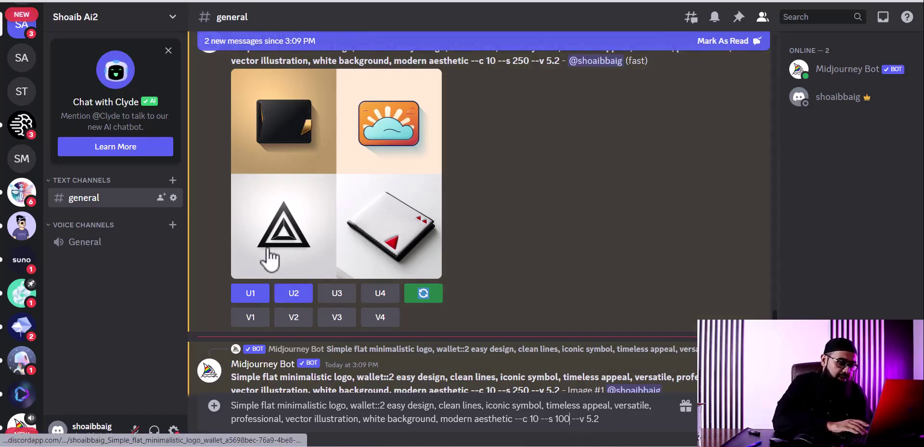
pyautogui.press('Return')
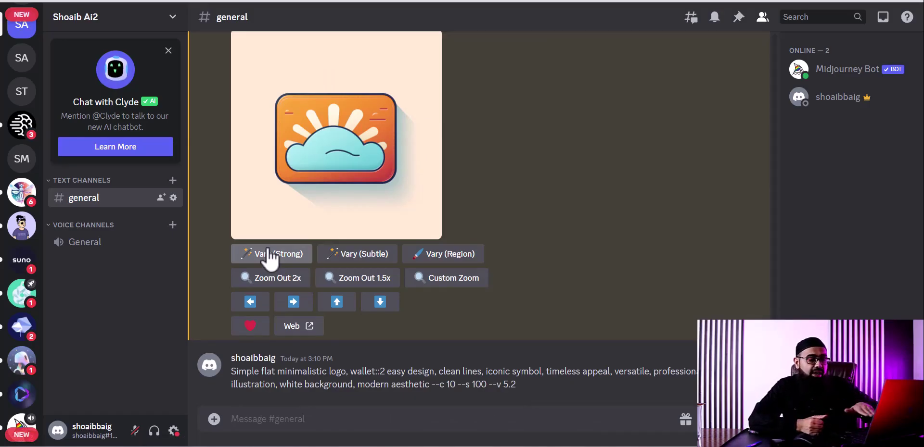
# - Copy the wallet logo prompt with --c 10 --s 100 --v 5.2 from the channel message and submit it with /imagine
pyautogui.moveTo(531, 386); pyautogui.dragTo(228, 368)
pyautogui.click(232, 419)
pyautogui.write('/imagine prompt')
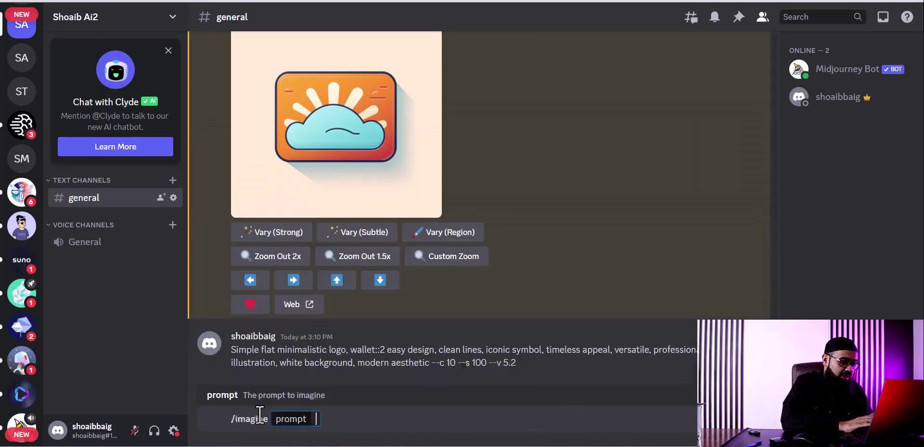
pyautogui.write('Simple flat minimalistic logo, wallet::2 easy design, clean lines, iconic symbol, timeless appeal, versatile, professional, vector illustration, white background, modern aesthetic --c 10 --s 100 --v 5.2')
pyautogui.press('Return')
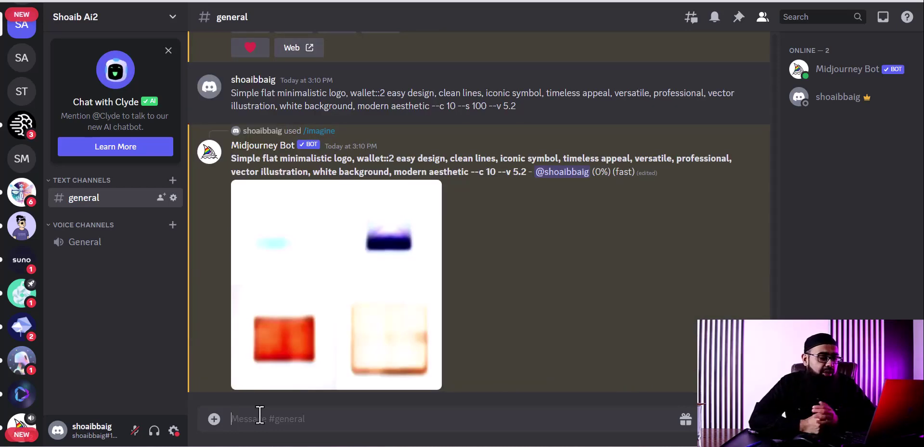
# - Upscale the first and third images of the newest wallet logo grid and review both enlarged versions
pyautogui.scroll(10, 328, 350)
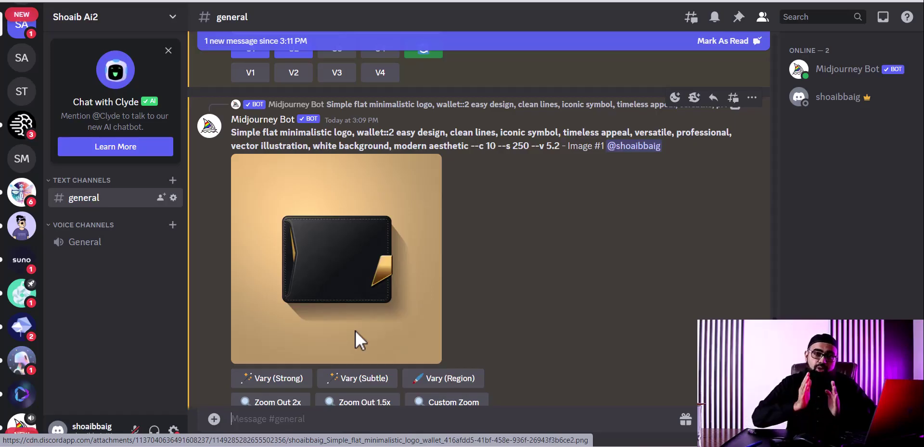
pyautogui.scroll(-10, 359, 330)
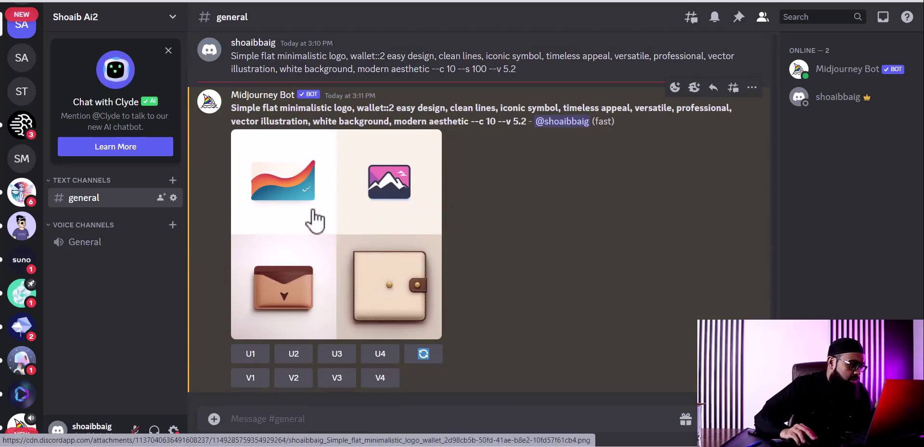
pyautogui.click(260, 358)
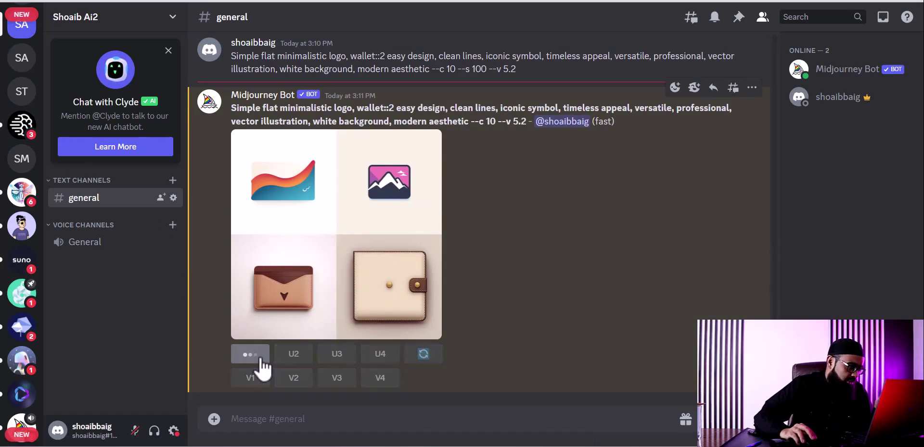
pyautogui.scroll(1, 299, 271)
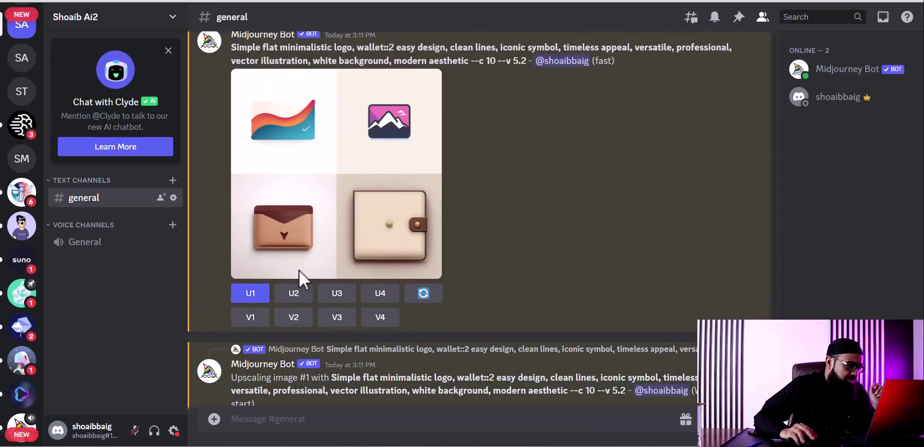
pyautogui.click(336, 298)
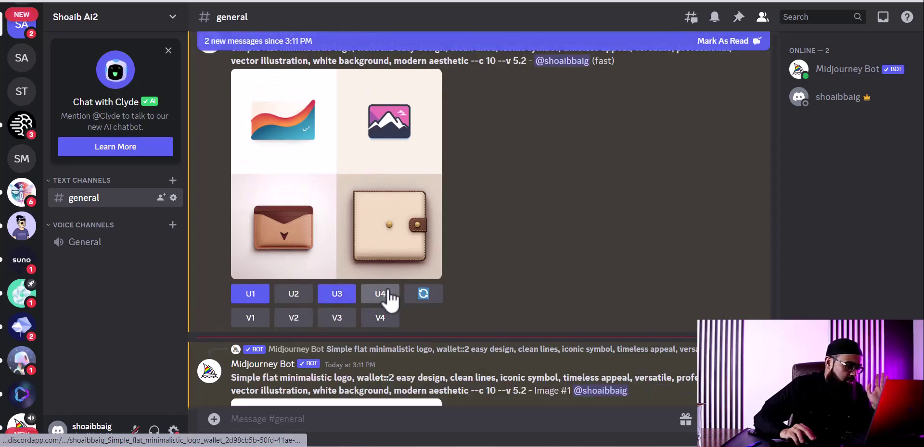
pyautogui.scroll(-5, 385, 303)
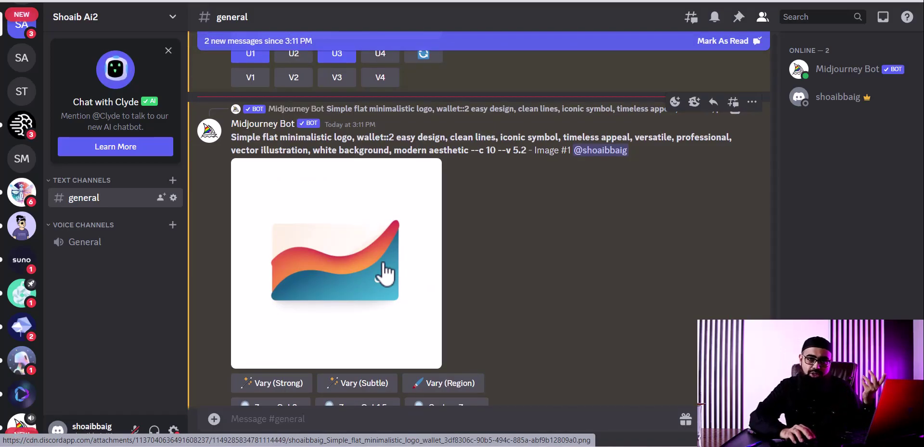
pyautogui.scroll(-10, 383, 264)
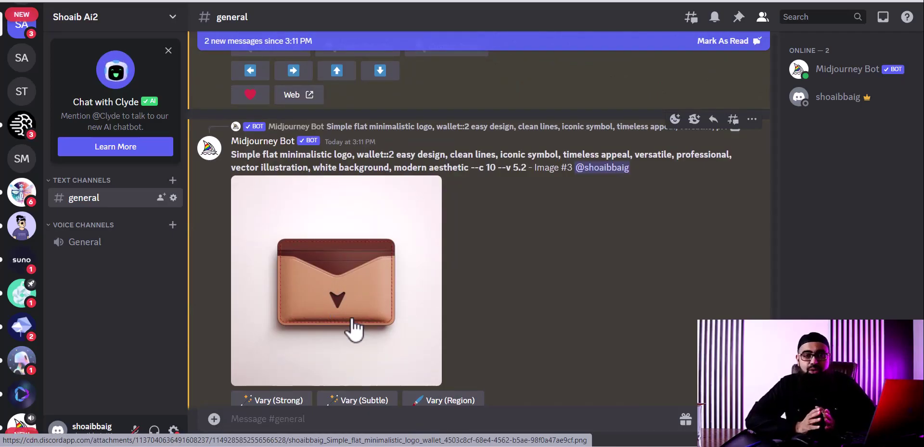
pyautogui.scroll(-3, 366, 288)
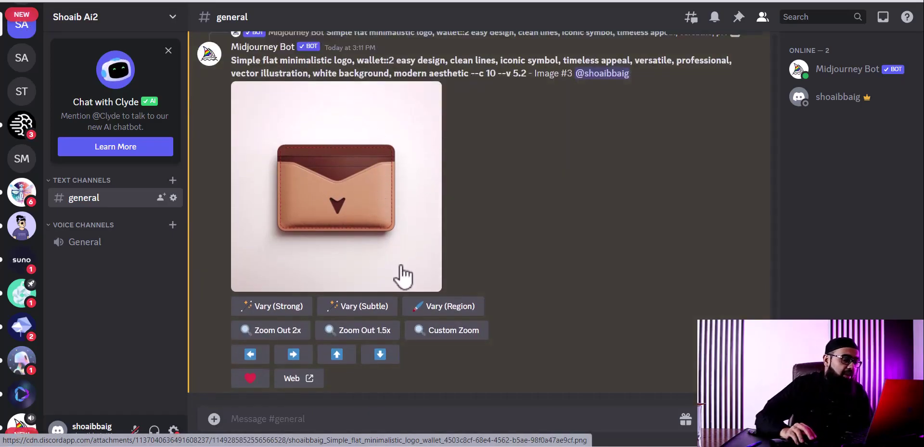
# - Copy the full wallet logo prompt from the newest grid message into a new /imagine command
pyautogui.scroll(15, 380, 289)
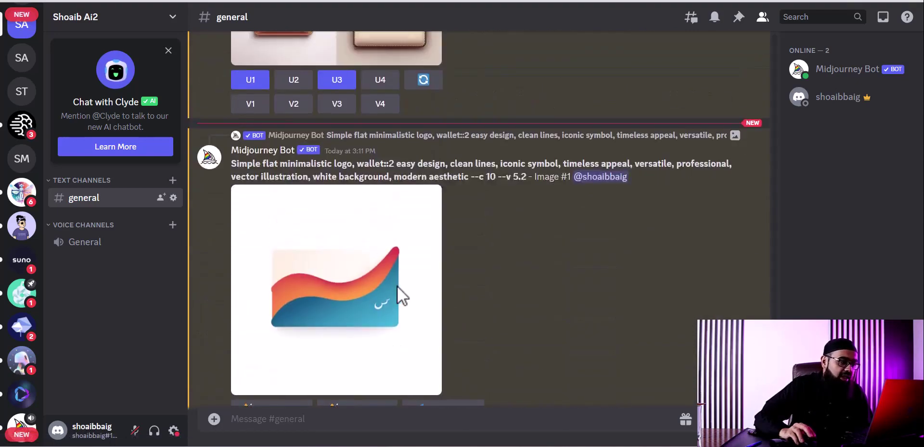
pyautogui.moveTo(231, 194); pyautogui.dragTo(527, 207)
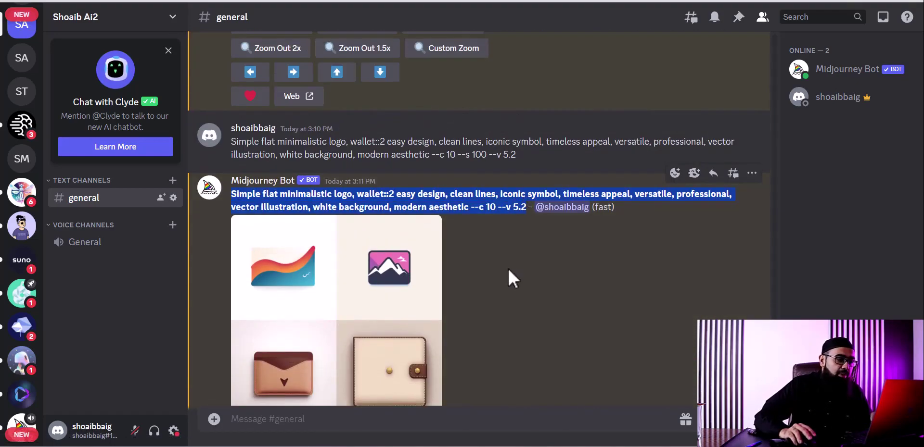
pyautogui.click(361, 195)
pyautogui.doubleClick(360, 195)
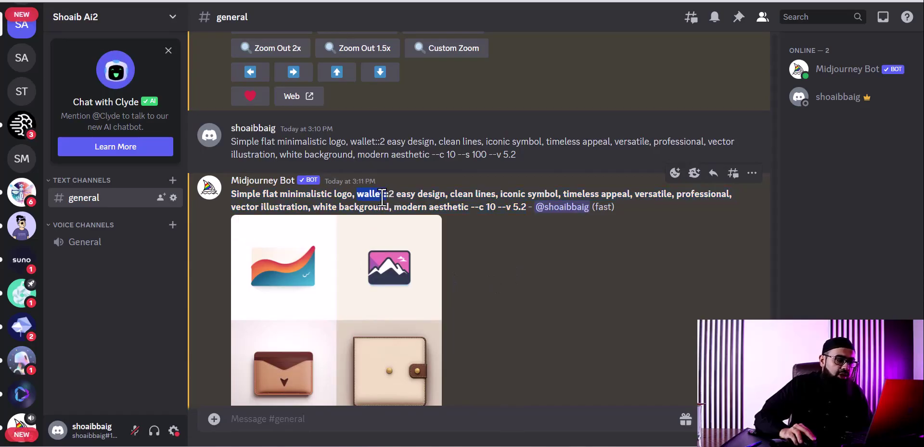
pyautogui.click(262, 182)
pyautogui.click(266, 200)
pyautogui.moveTo(231, 194); pyautogui.dragTo(518, 211)
pyautogui.hotkey('ctrl', 'c')
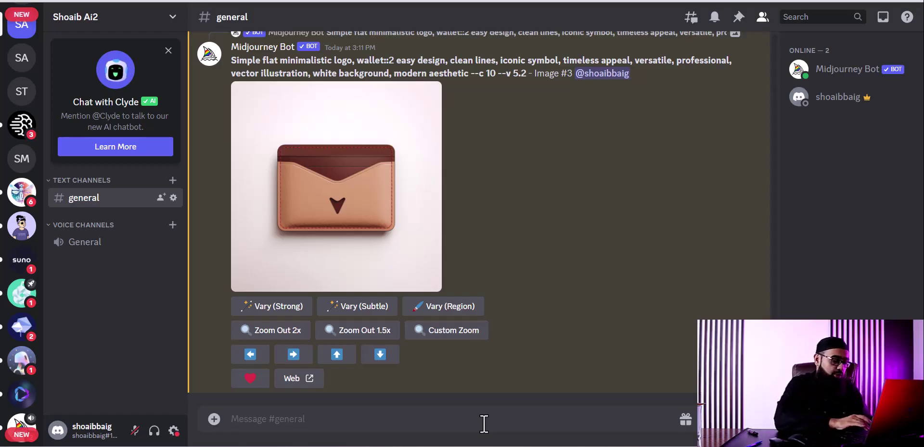
pyautogui.write('/imagine')
pyautogui.press('Tab')
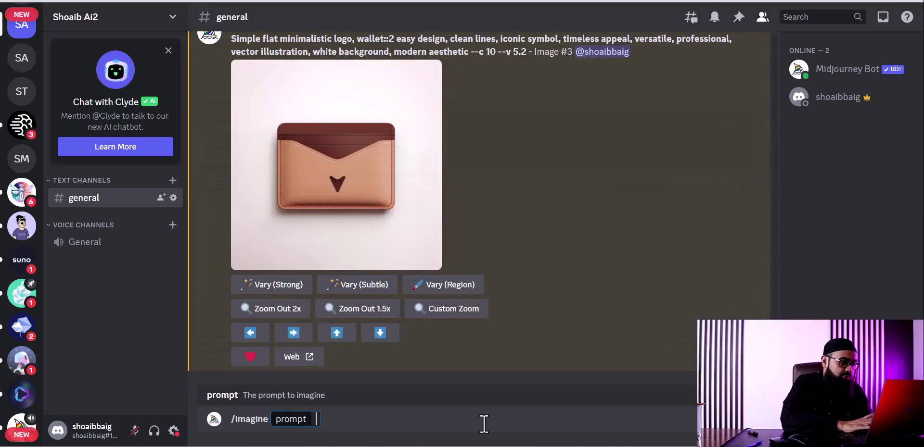
pyautogui.hotkey('ctrl', 'v')
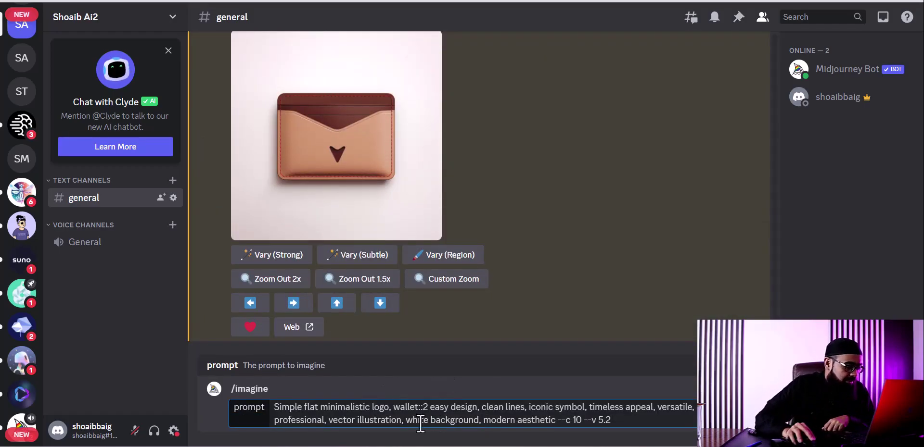
# - Replace the word "wallet" in the pasted prompt with "wrist watches"
pyautogui.doubleClick(411, 407)
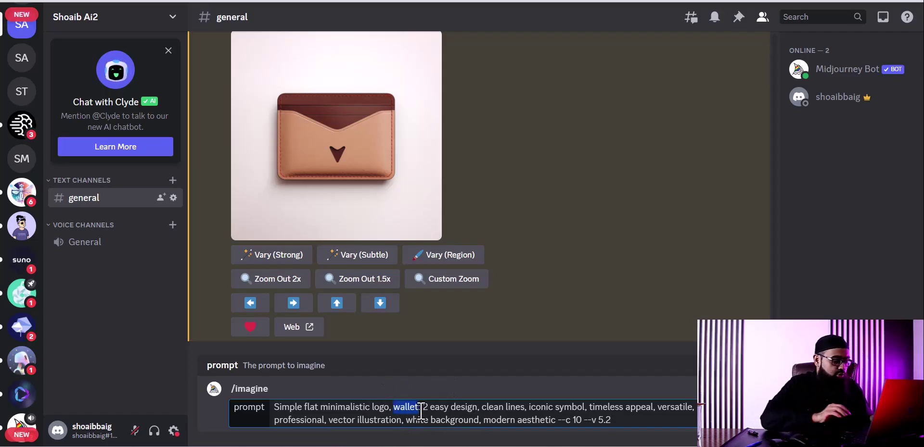
pyautogui.write('watches')
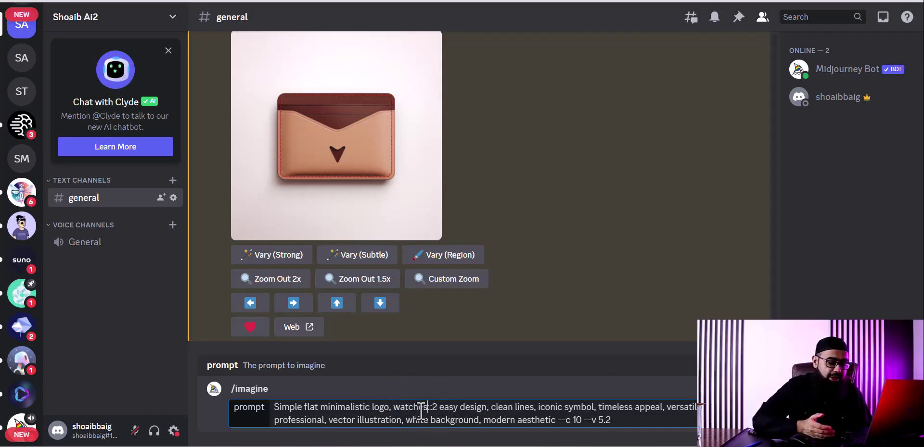
pyautogui.press('BackSpace')
pyautogui.press('BackSpace')
pyautogui.press('BackSpace')
pyautogui.press('BackSpace')
pyautogui.press('BackSpace')
pyautogui.press('BackSpace')
pyautogui.press('BackSpace')
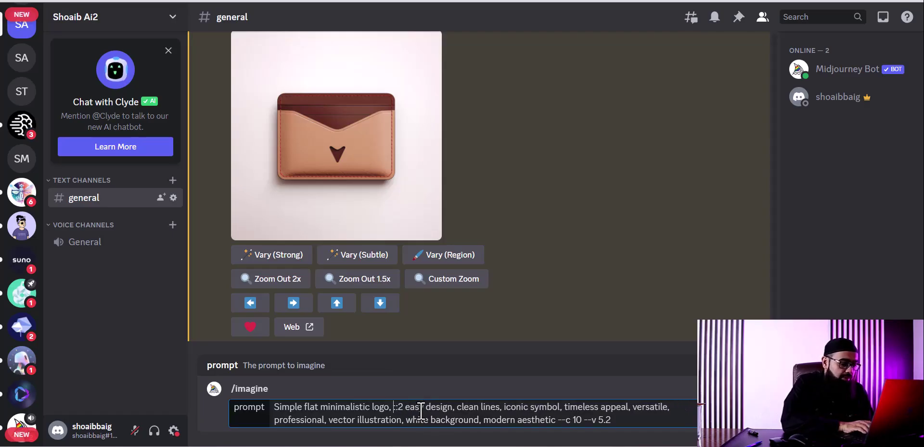
pyautogui.write('writt watches')
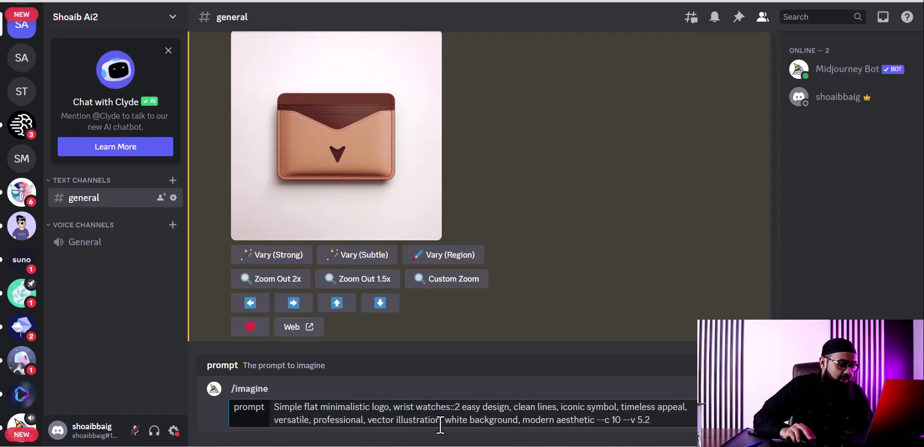
# - Change the subject in the prompt to "watches", keeping the ::2 weight after it
pyautogui.doubleClick(449, 407)
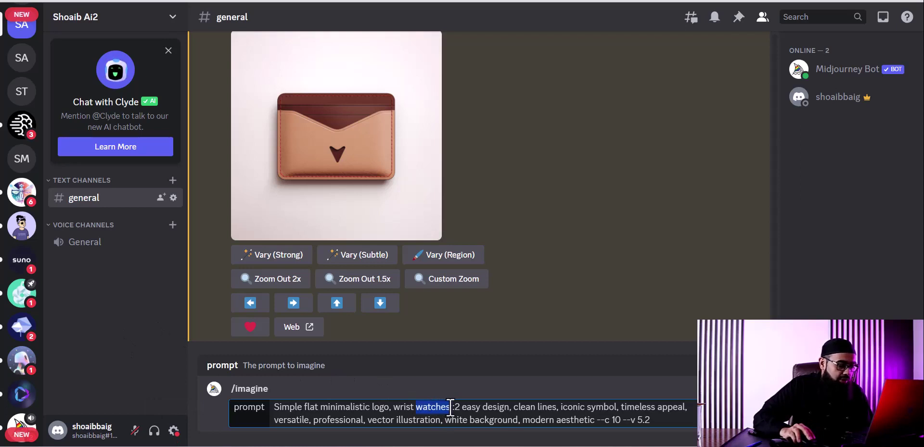
pyautogui.press('BackSpace')
pyautogui.press('BackSpace')
pyautogui.press('BackSpace')
pyautogui.press('BackSpace')
pyautogui.press('BackSpace')
pyautogui.press('BackSpace')
pyautogui.press('BackSpace')
pyautogui.write('watches')
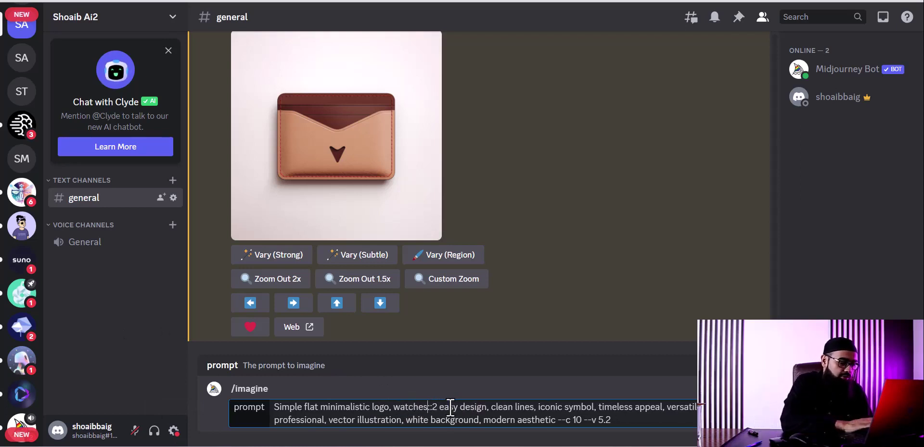
# - Add --s 250 after --c 10 in the watches prompt and submit it to Midjourney
pyautogui.moveTo(483, 407); pyautogui.dragTo(526, 408)
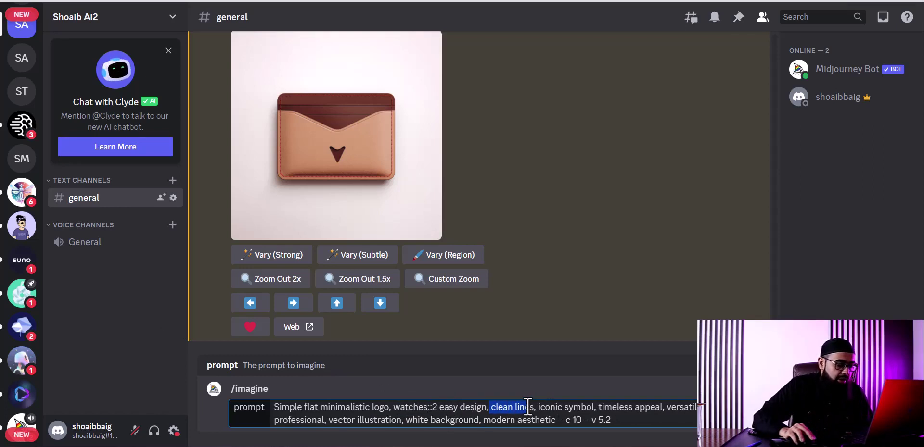
pyautogui.click(525, 408)
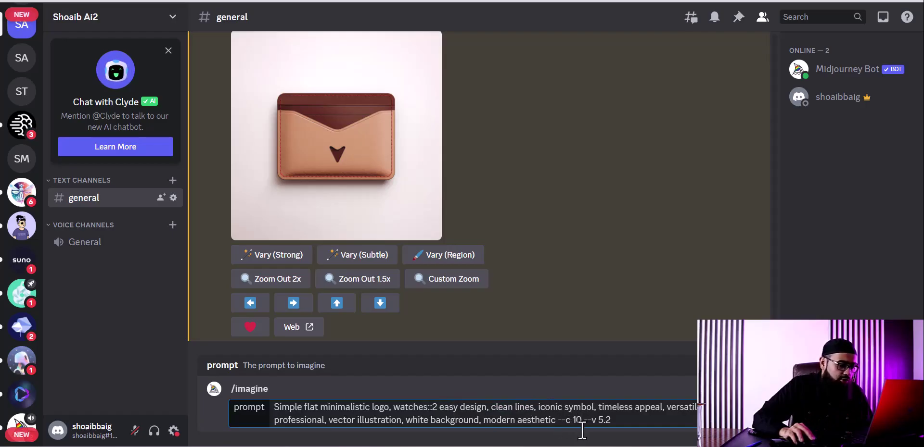
pyautogui.moveTo(582, 420); pyautogui.dragTo(570, 420)
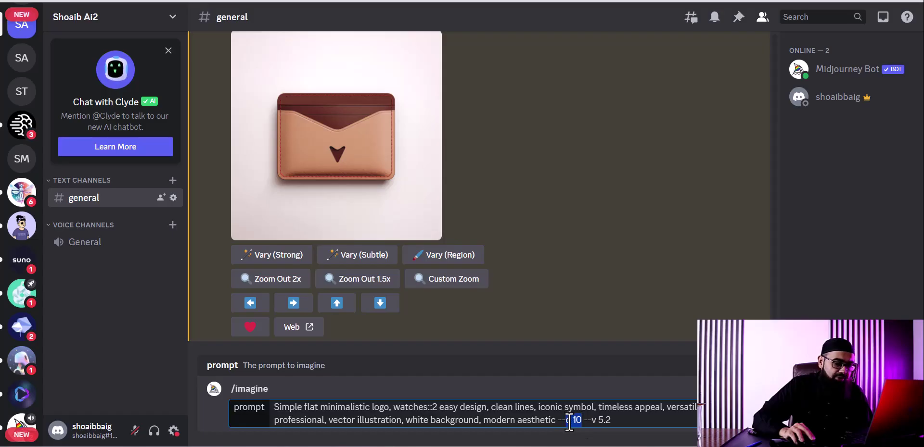
pyautogui.click(577, 420)
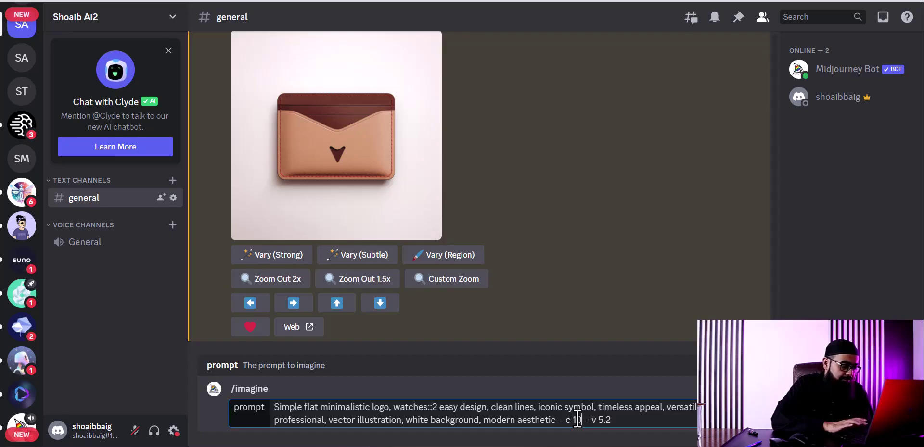
pyautogui.write('--s25')
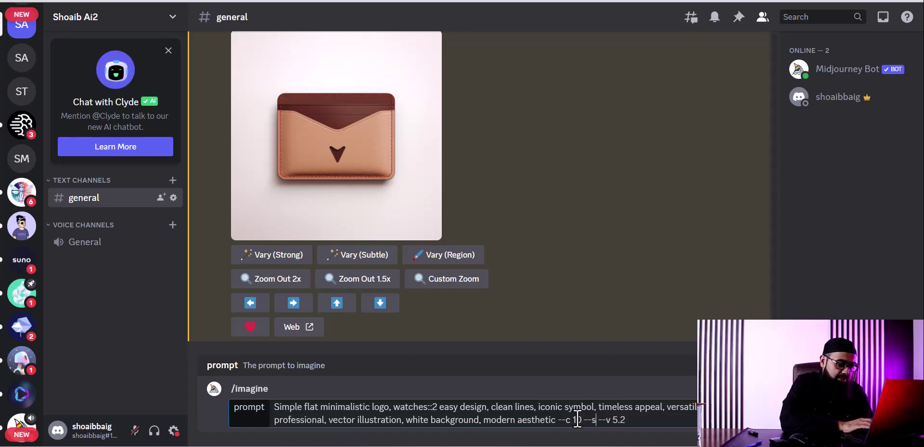
pyautogui.write('0')
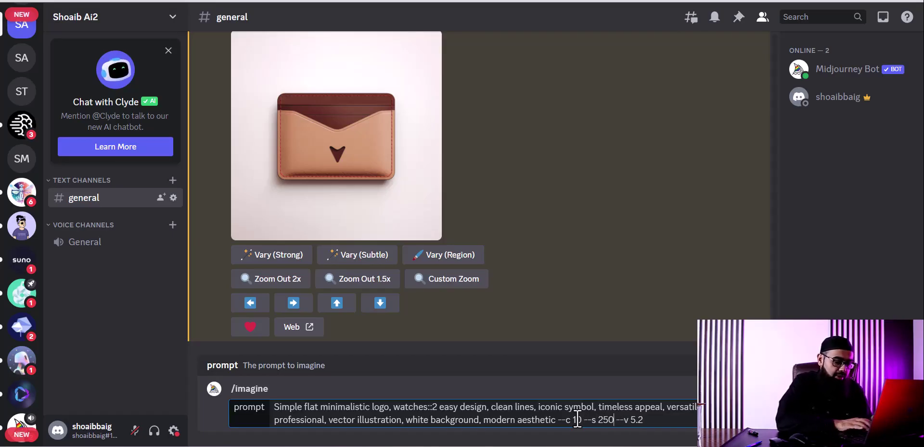
pyautogui.press('Return')
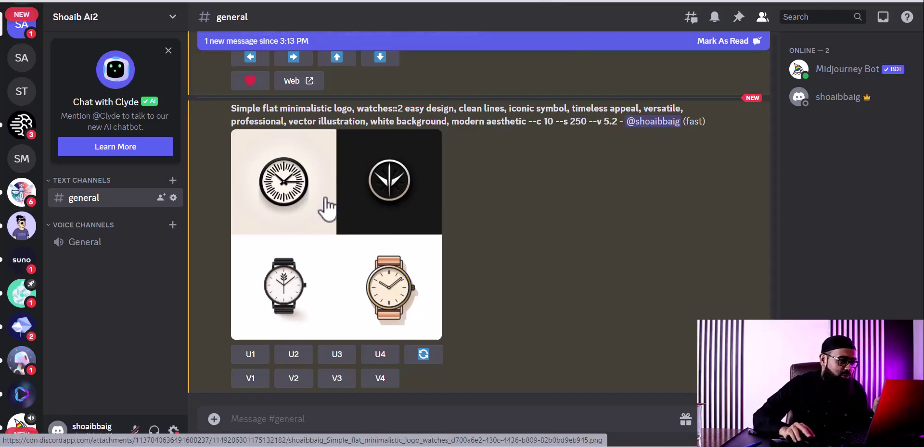
# - Upscale the first and fourth images of the watches logo grid and review the enlarged versions with their prompt
pyautogui.click(250, 355)
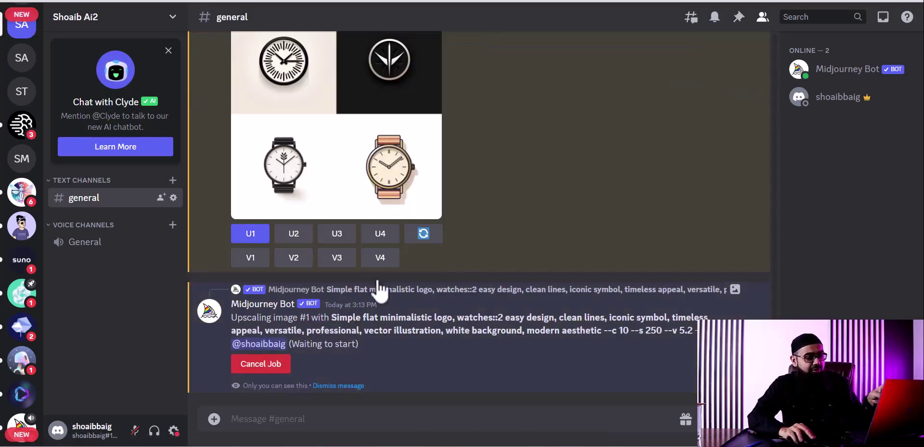
pyautogui.click(374, 235)
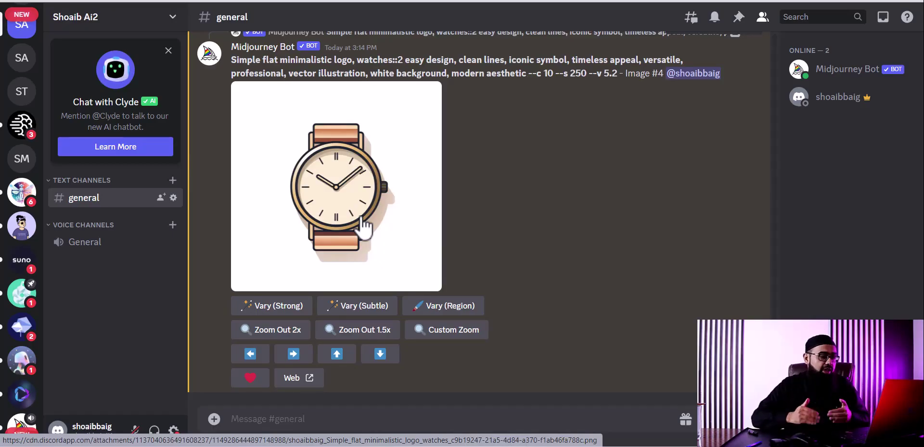
pyautogui.scroll(10, 475, 266)
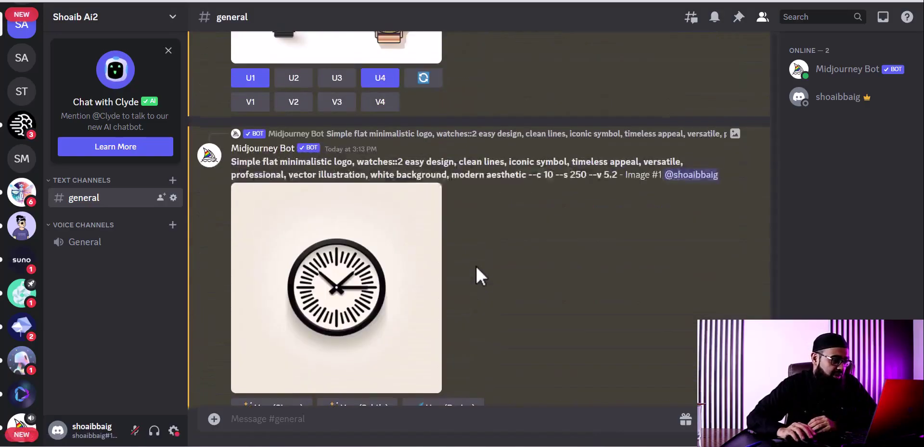
pyautogui.scroll(4, 475, 265)
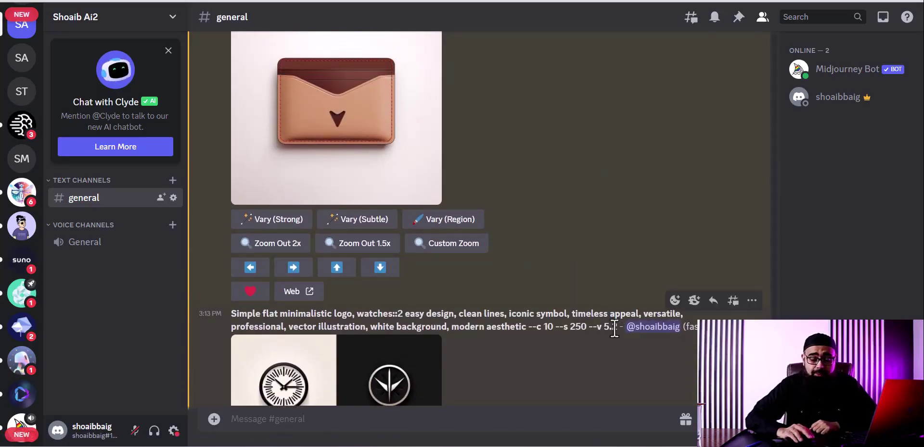
pyautogui.scroll(-6, 319, 289)
pyautogui.scroll(-8, 327, 241)
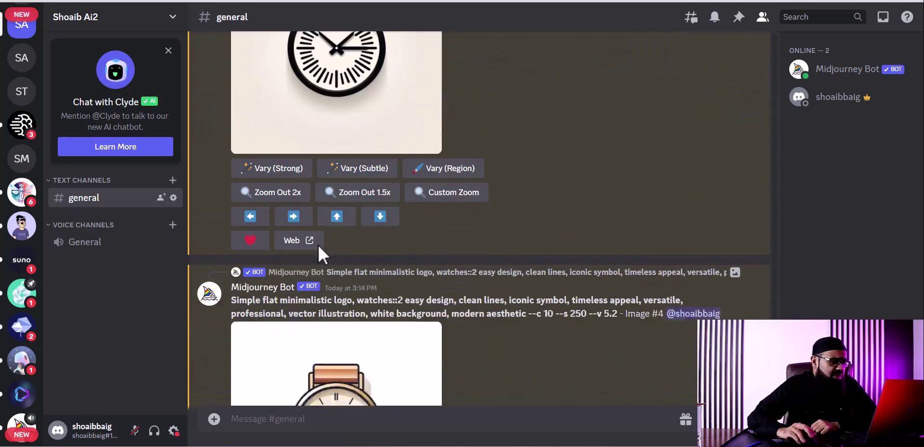
pyautogui.moveTo(231, 180); pyautogui.dragTo(394, 185)
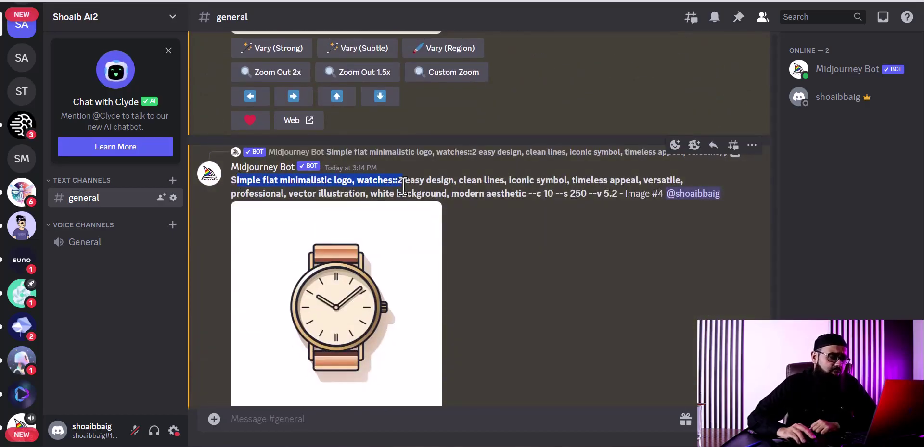
# - Review the watches prompt wording and its upscaled images, and go back to the earlier wallet::2 logo grid for comparison
pyautogui.click(396, 185)
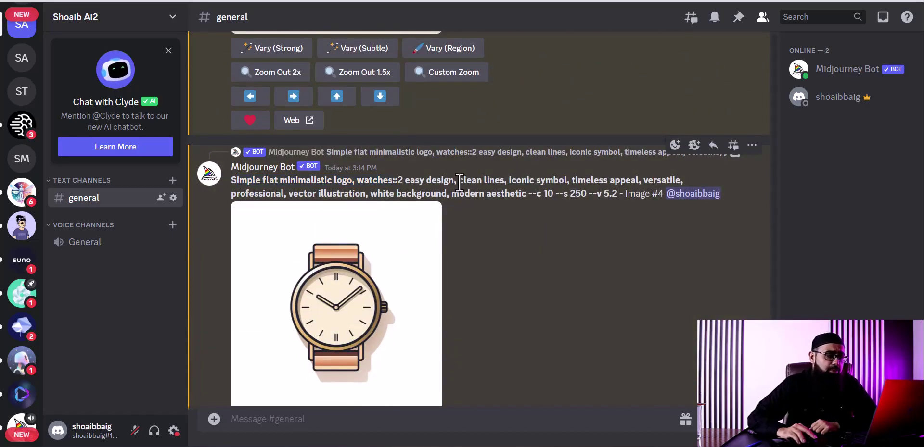
pyautogui.moveTo(458, 183); pyautogui.dragTo(506, 183)
pyautogui.click(511, 183)
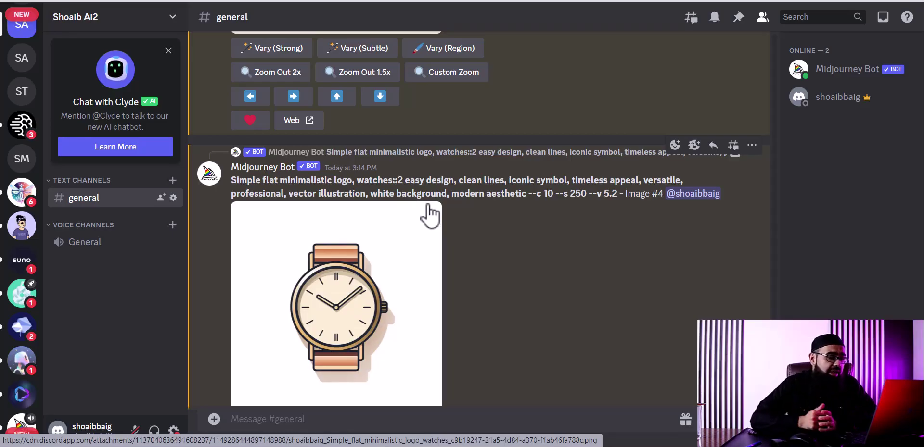
pyautogui.scroll(-3, 423, 231)
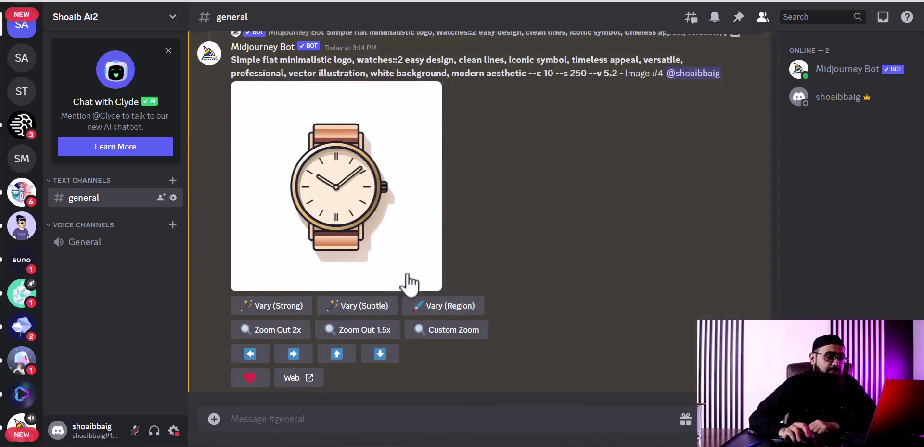
pyautogui.scroll(10, 433, 278)
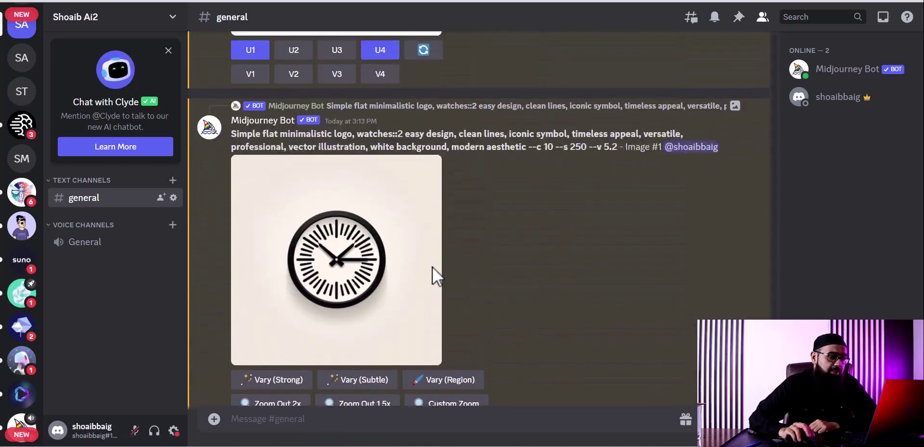
pyautogui.scroll(15, 433, 276)
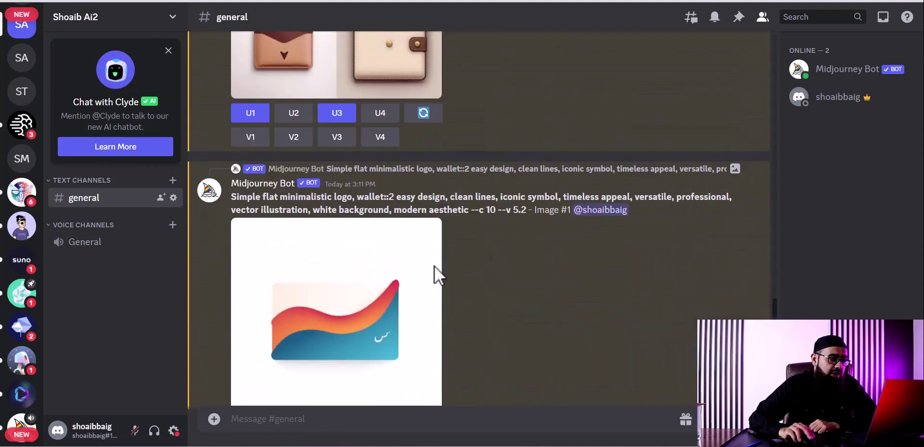
pyautogui.scroll(10, 435, 266)
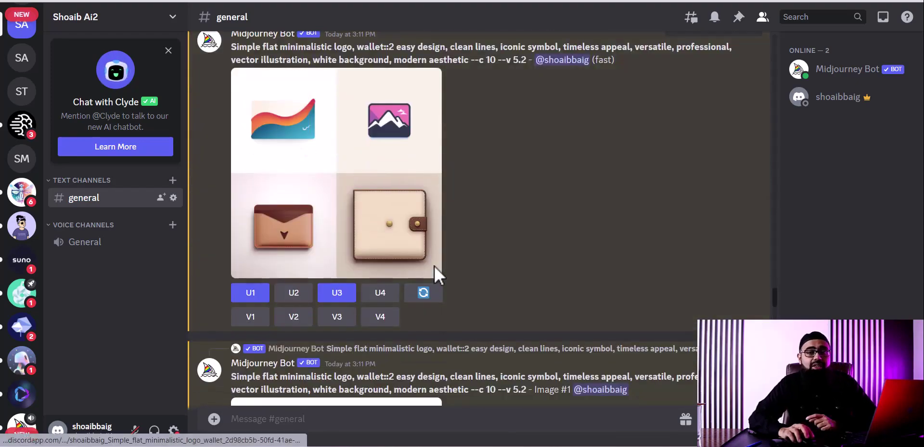